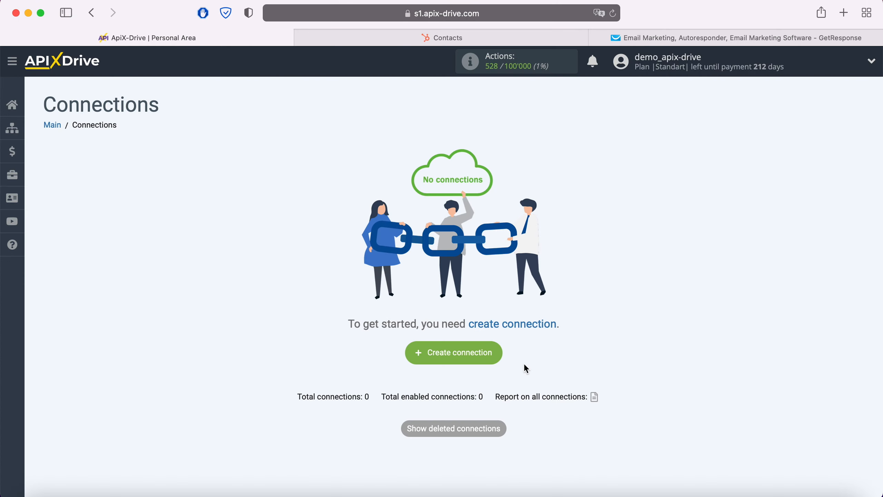
Step: Create a new connection and set Hubspot as its data source system
left_click(496, 356)
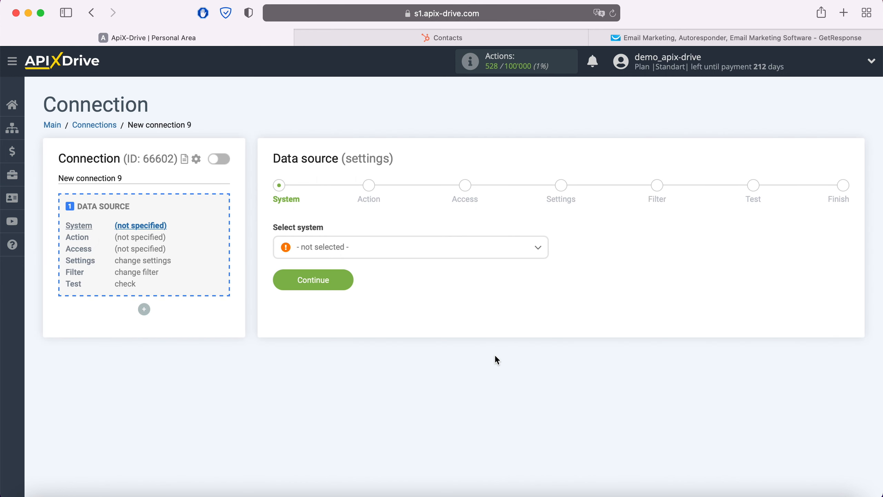
left_click(432, 252)
scroll(438, 349, "down", 10)
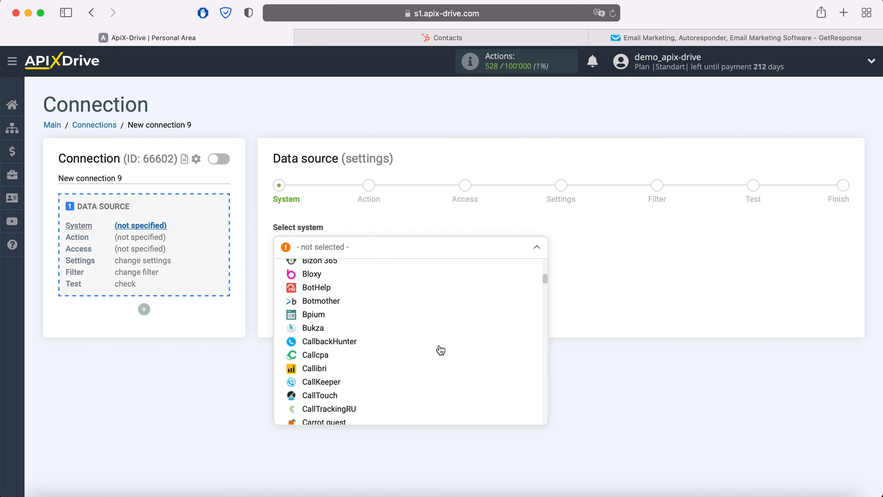
scroll(440, 350, "down", 15)
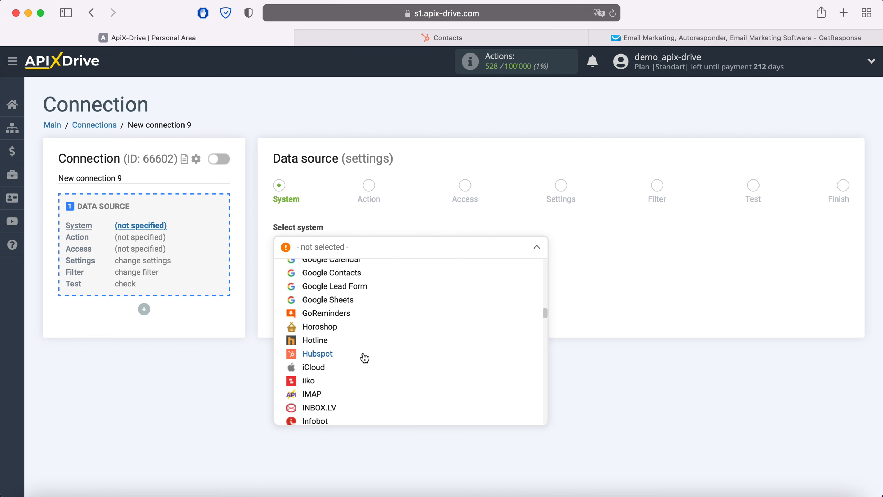
left_click(361, 357)
left_click(347, 278)
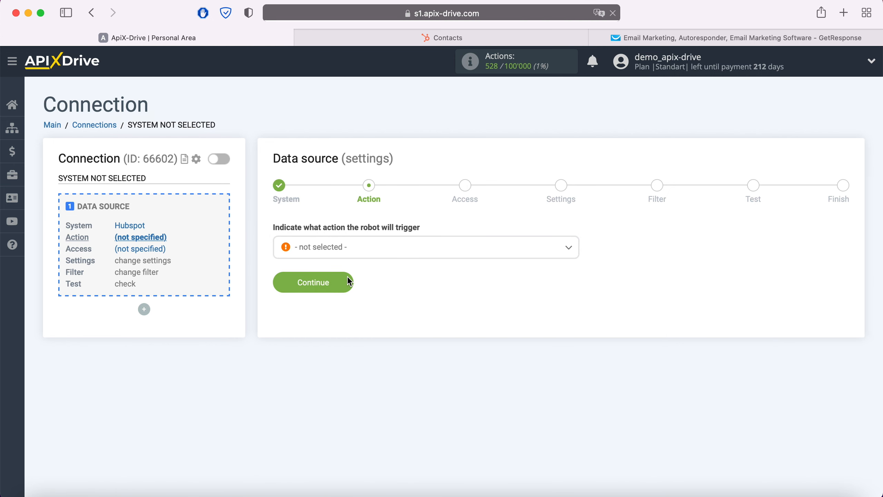
Step: Set the data source's trigger action to Get Contacts (new) and continue to account access
left_click(375, 251)
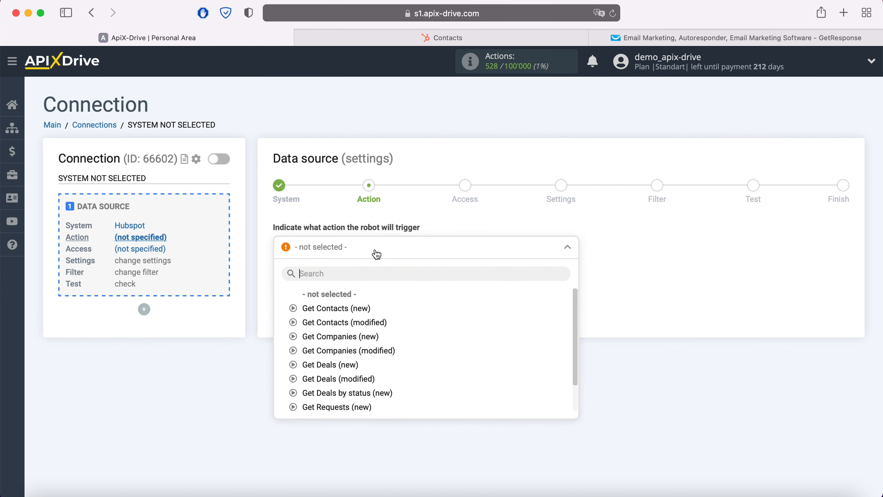
left_click(359, 308)
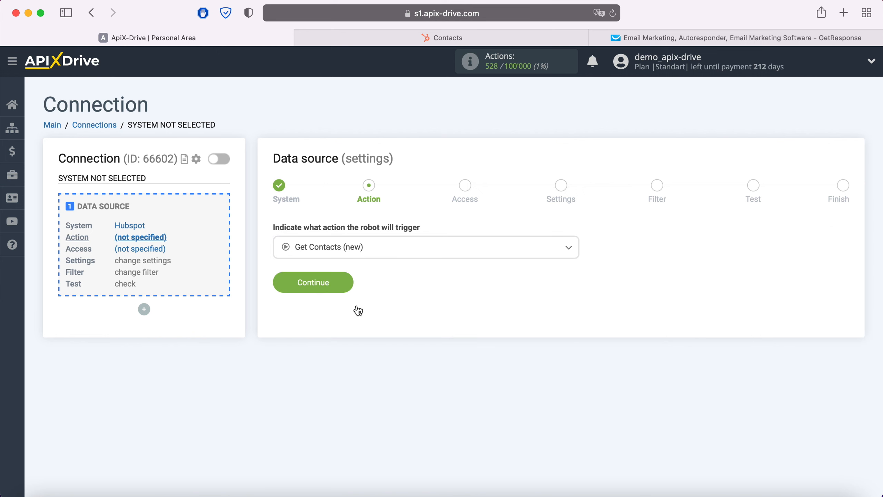
left_click(348, 283)
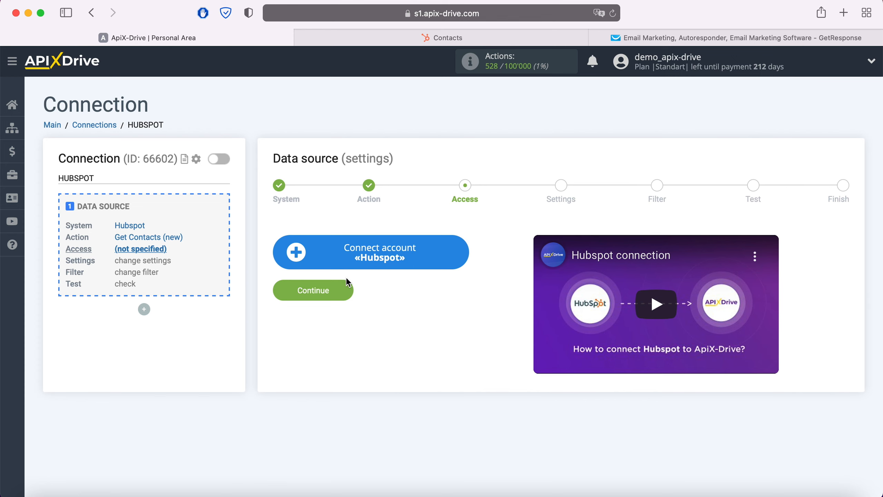
Step: Start connecting a Hubspot account, then switch to HubSpot and copy the active API key from its integration settings
left_click(459, 255)
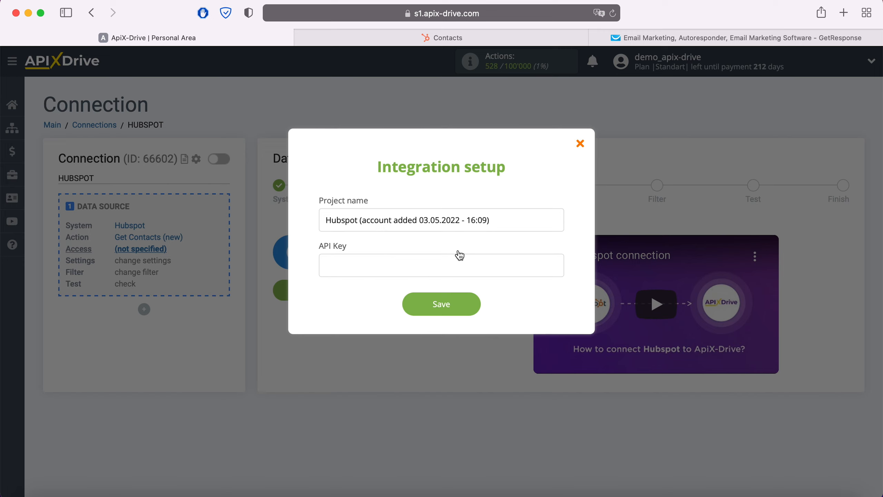
left_click(482, 36)
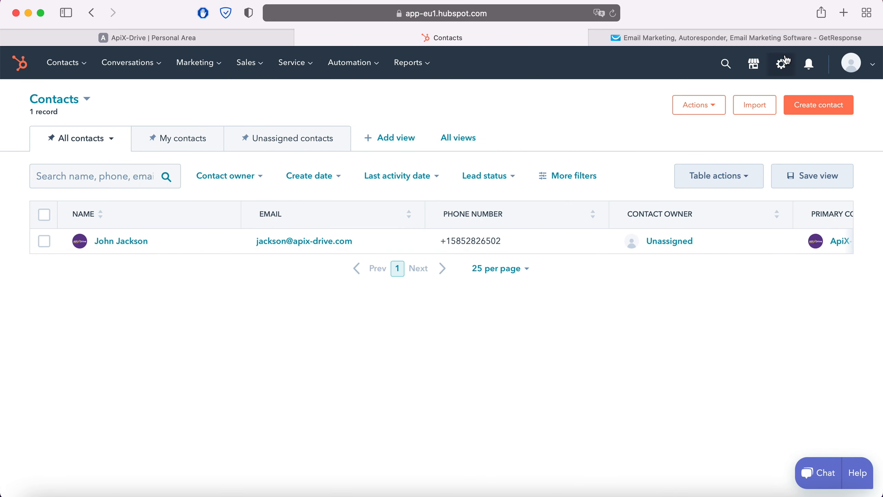
left_click(866, 66)
left_click(780, 136)
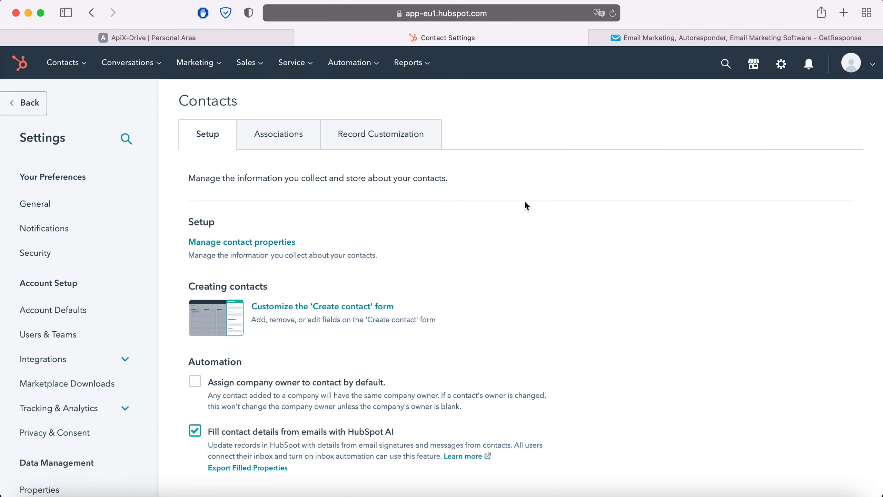
left_click(89, 362)
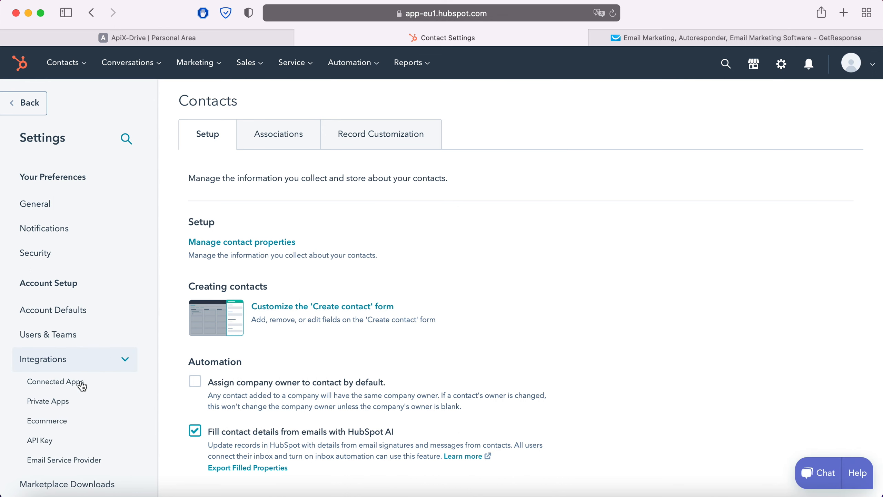
left_click(45, 441)
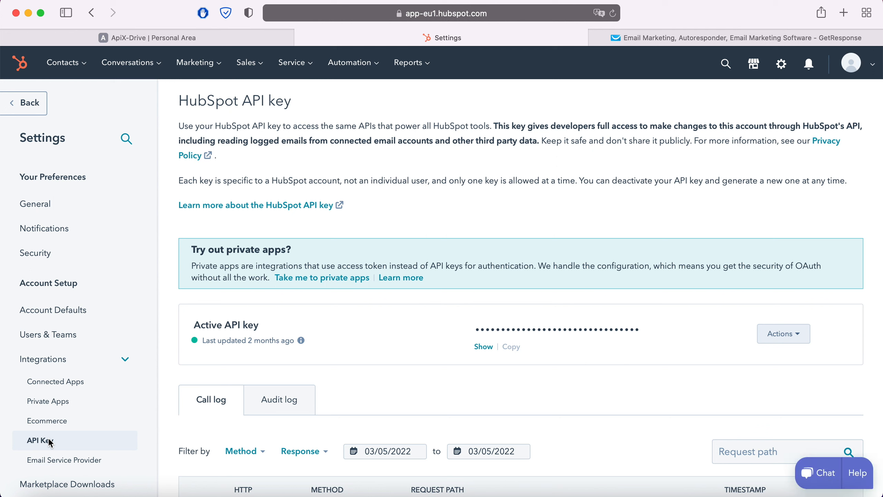
left_click(484, 347)
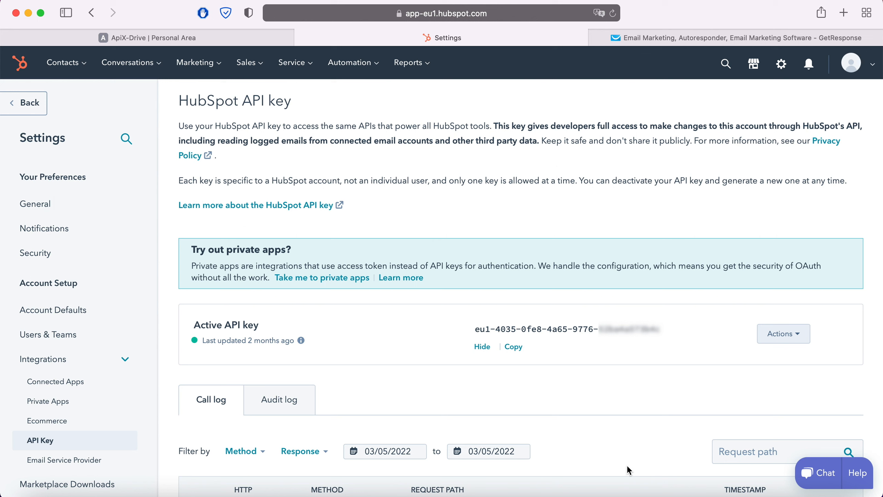
left_click_drag(475, 329, 662, 330)
right_click(649, 336)
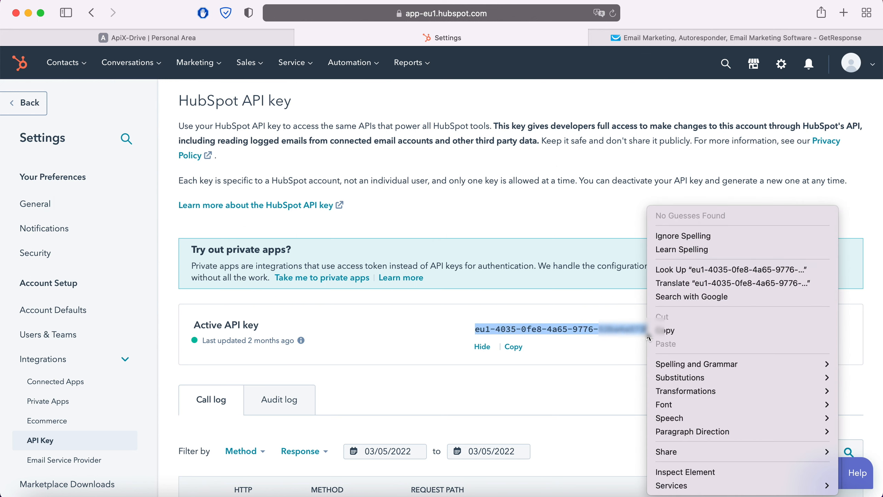
left_click(663, 330)
Step: Return to ApiX-Drive, paste the API key into the Hubspot integration setup and save it
left_click(191, 39)
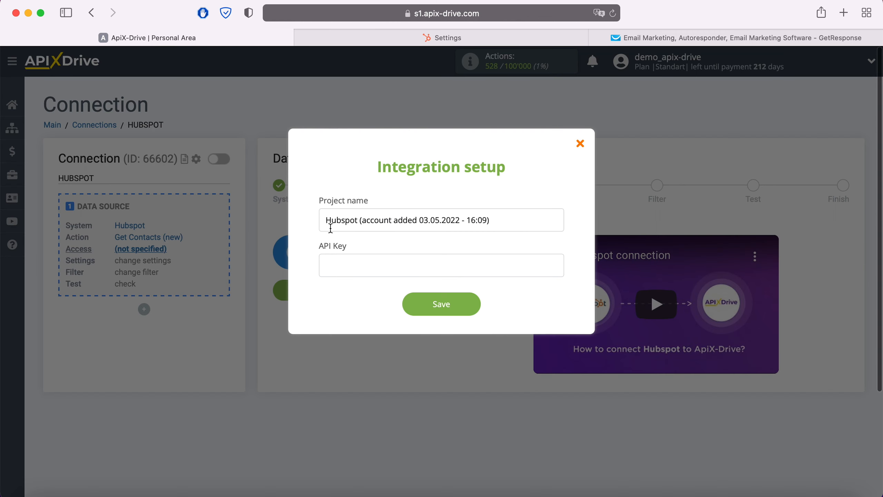
right_click(364, 263)
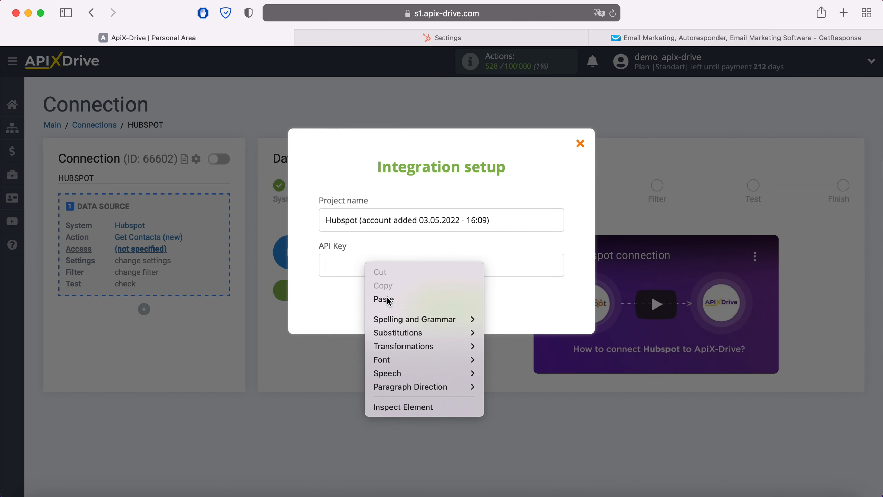
left_click(388, 299)
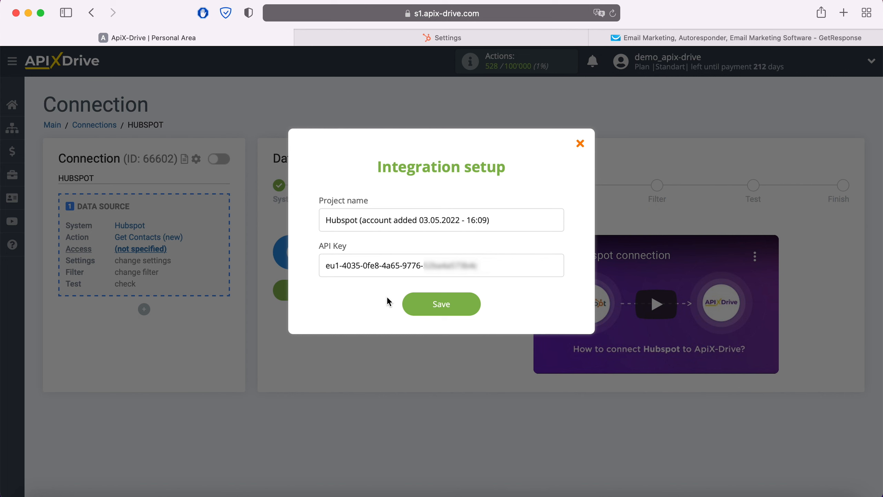
left_click(471, 303)
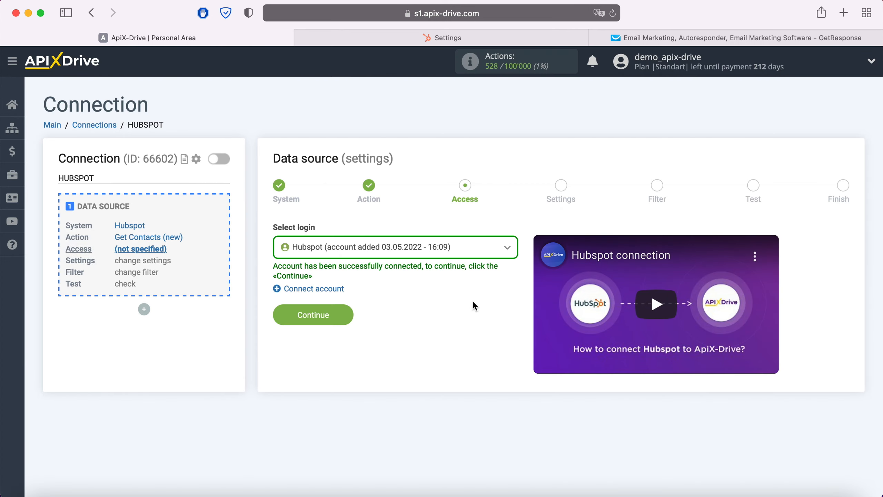
Step: Choose the Hubspot account added 03.05.2022 - 16:09 as the data source login and continue
left_click(466, 254)
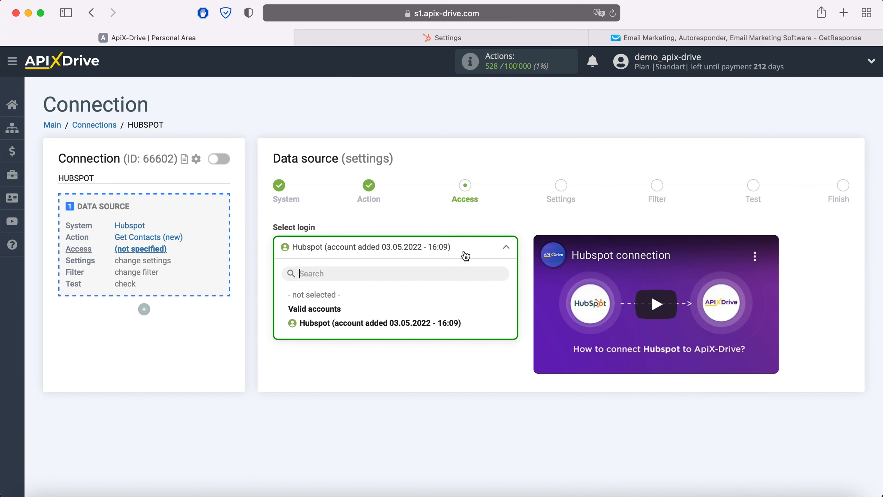
left_click(429, 323)
left_click(349, 316)
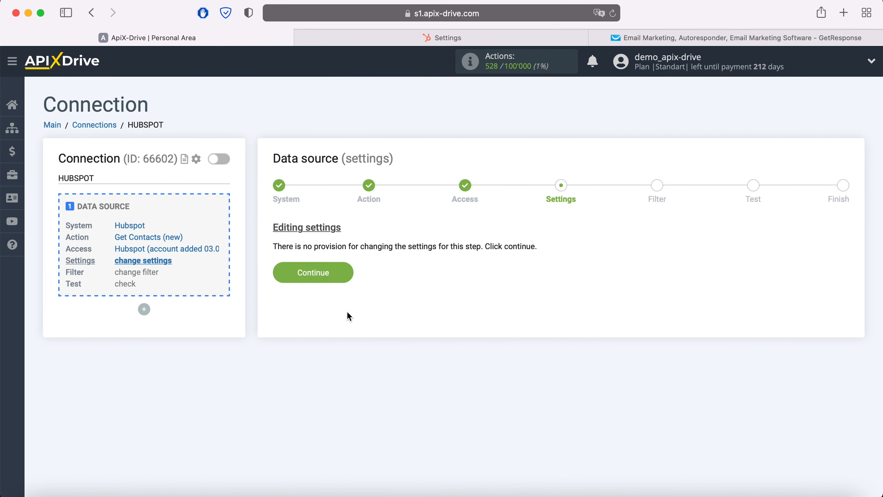
Step: Complete the data source setup without adding a filtering condition, reviewing the Hubspot test data before finishing
left_click(346, 273)
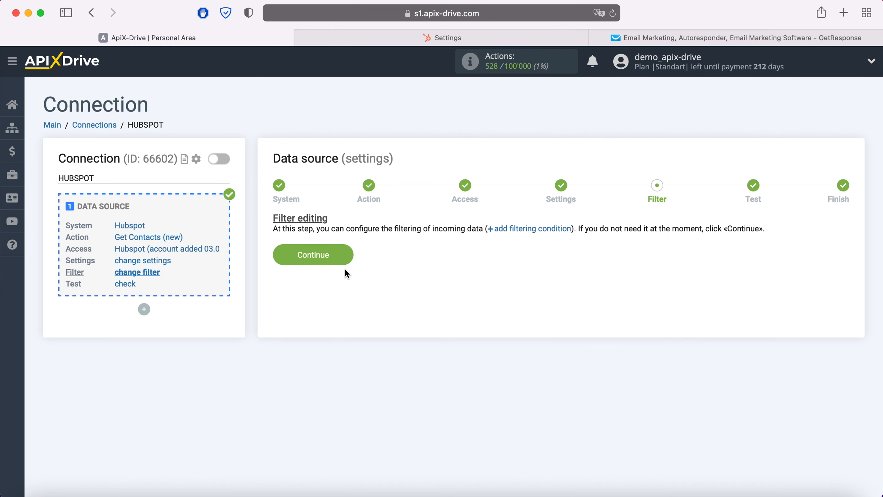
left_click(346, 257)
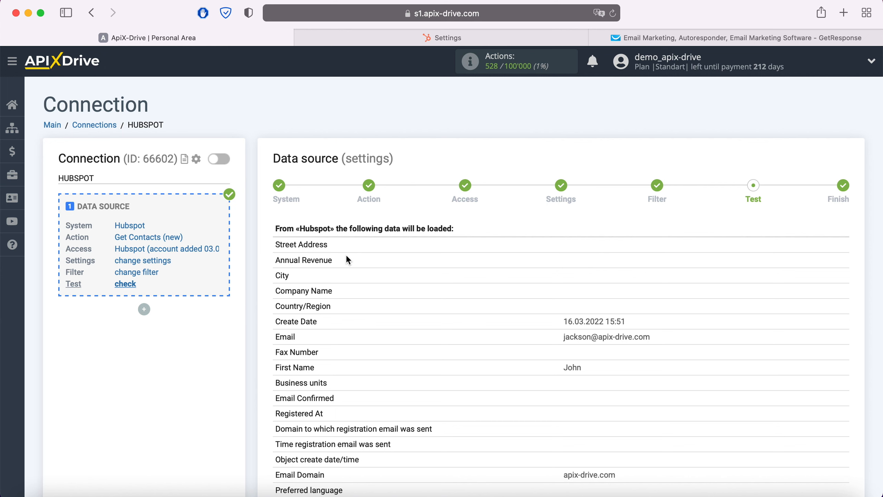
scroll(347, 256, "down", 10)
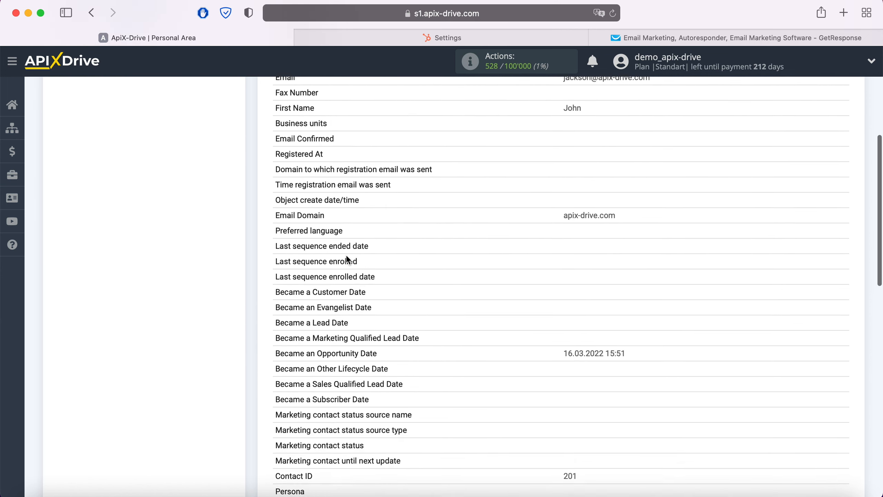
scroll(346, 254, "down", 9)
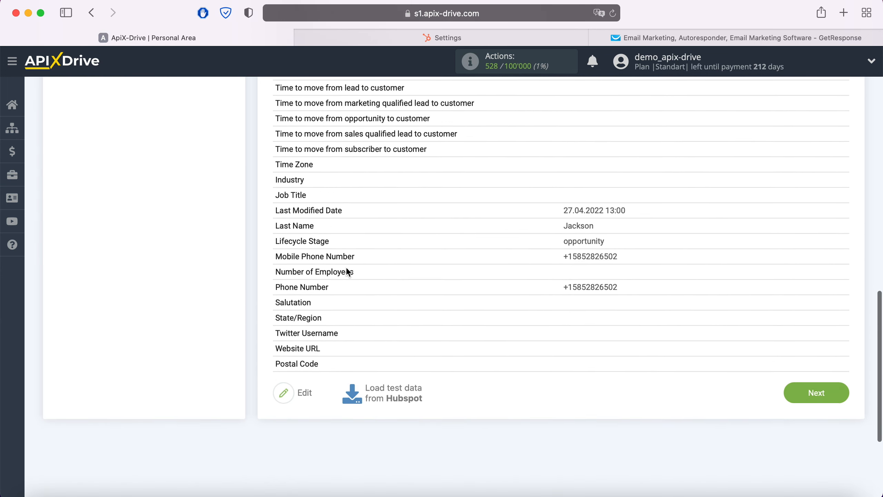
left_click(830, 386)
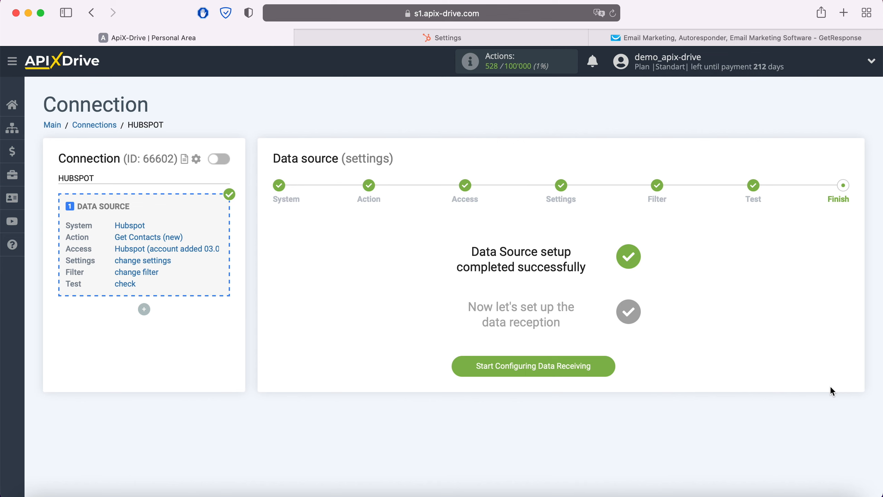
Step: Start configuring data receiving and set GetResponse as the data destination system
left_click(611, 368)
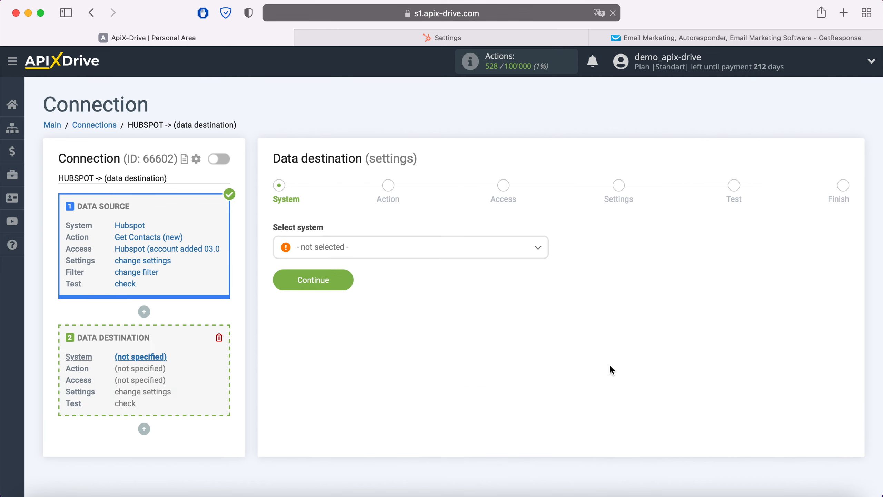
left_click(457, 256)
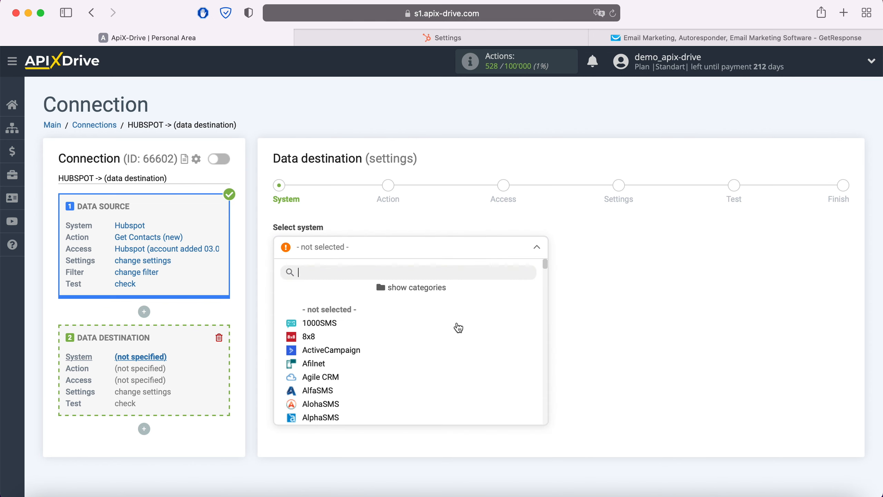
scroll(458, 347, "down", 15)
scroll(458, 347, "down", 10)
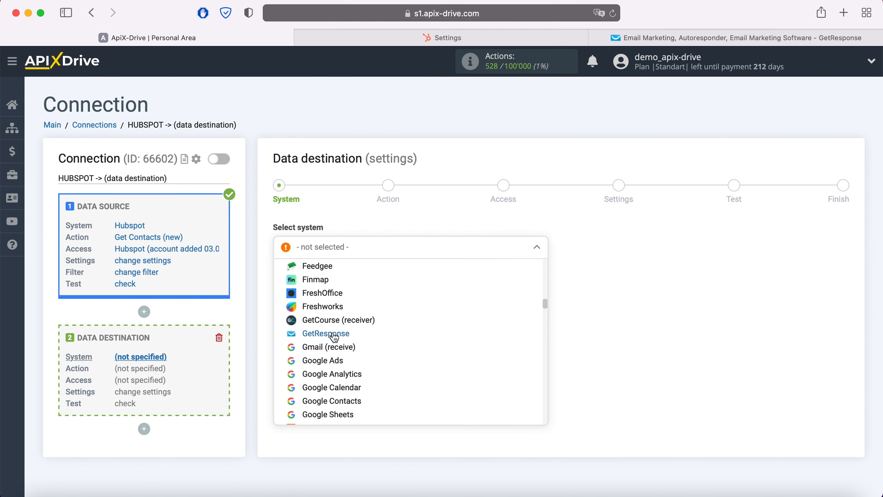
left_click(340, 333)
left_click(348, 280)
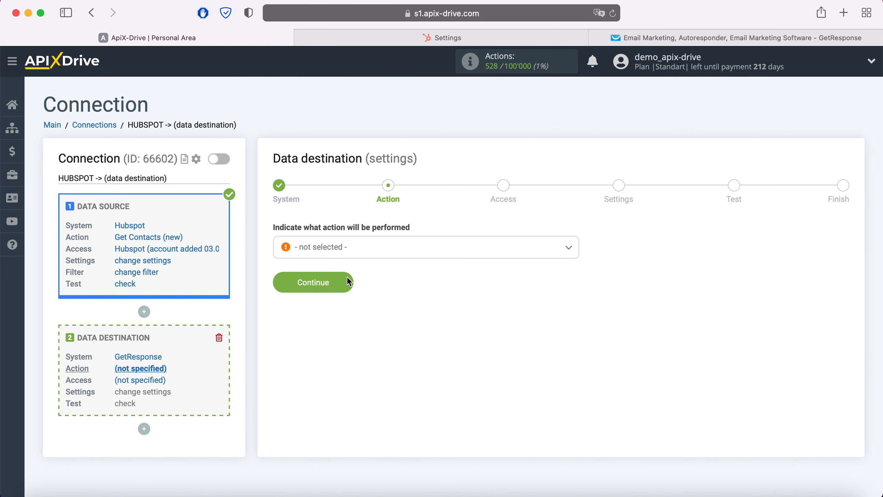
Step: Set the GetResponse destination's action to Add Contacts and continue to account access
left_click(366, 257)
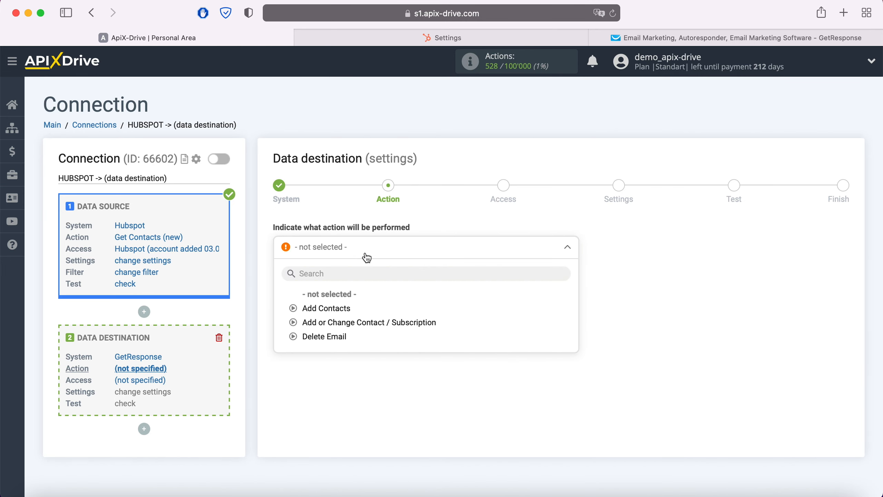
left_click(342, 308)
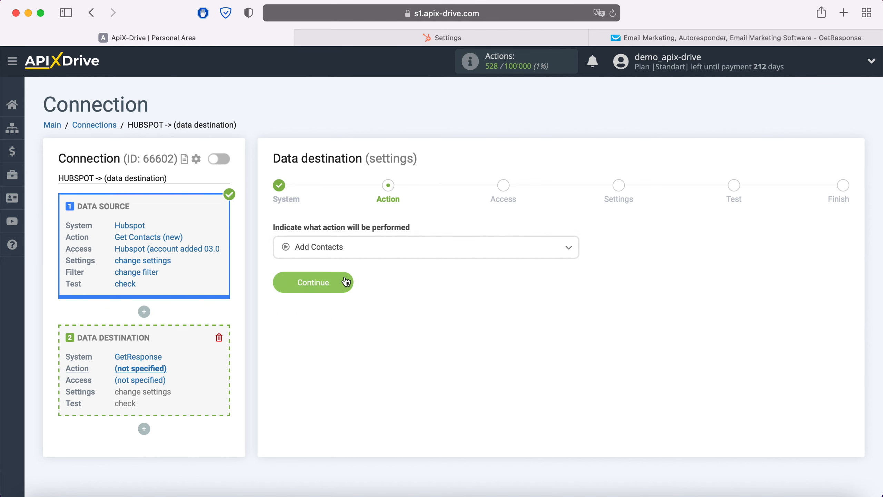
left_click(345, 282)
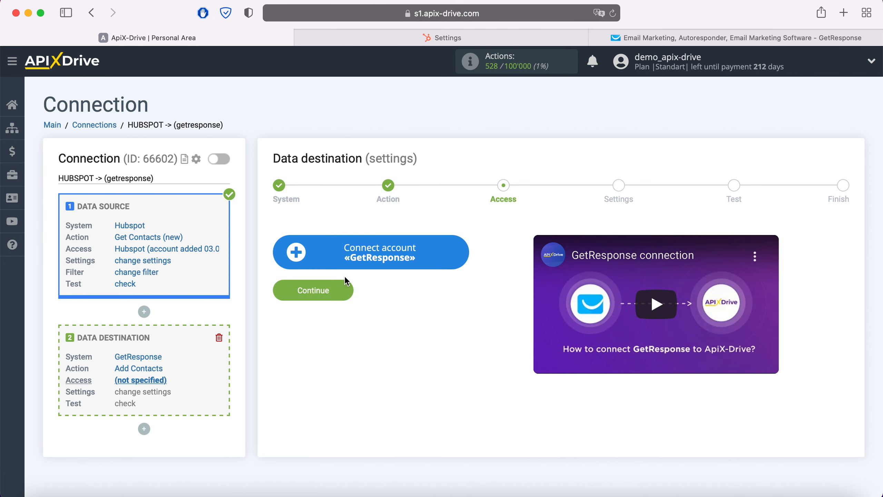
left_click(461, 249)
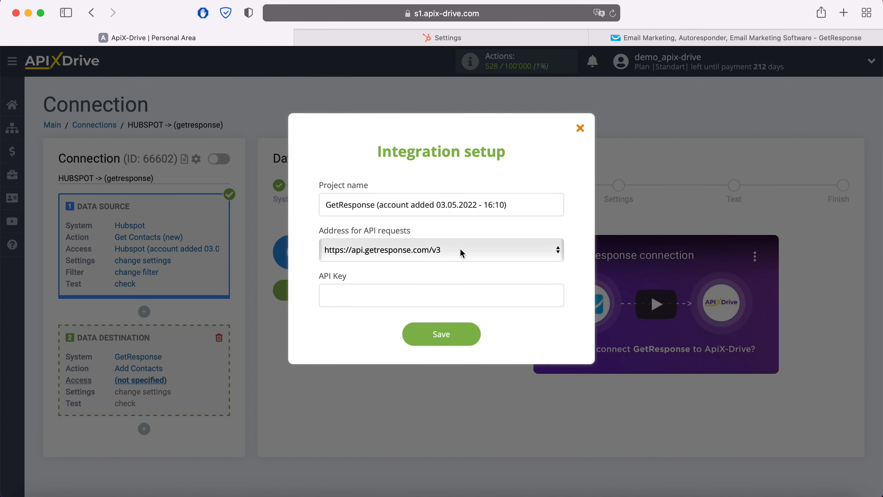
left_click(461, 253)
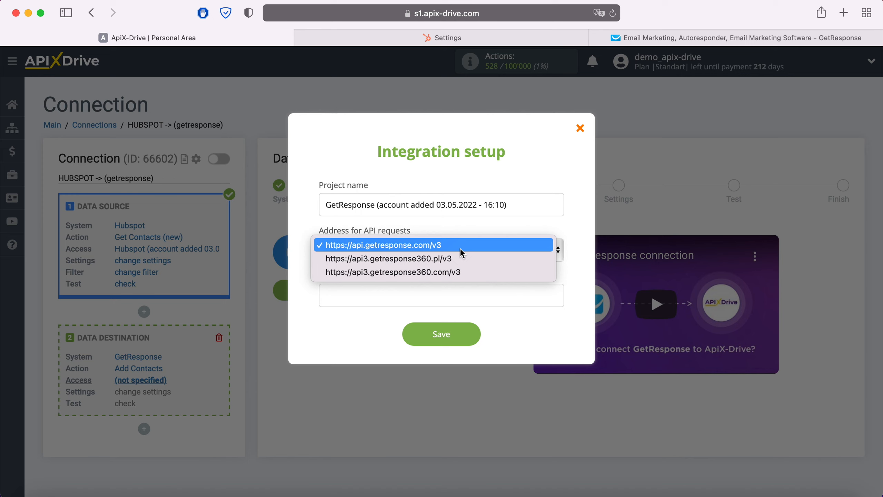
left_click(461, 249)
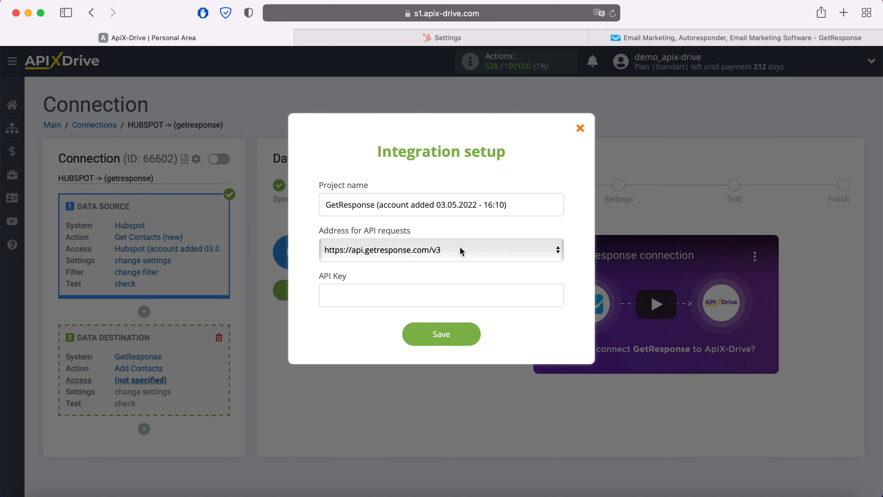
Step: Switch to GetResponse and copy the existing ApiXDrive API key from the API page of its integrations
left_click(364, 296)
left_click(618, 41)
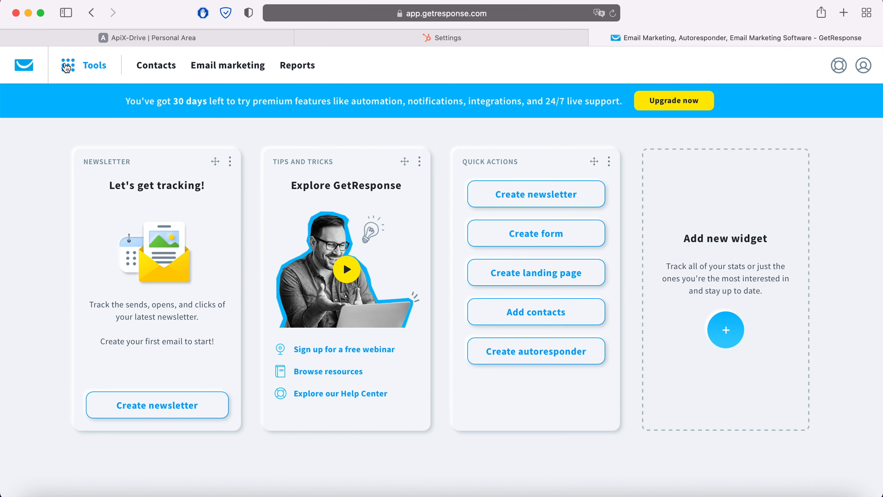
left_click(67, 67)
left_click(78, 365)
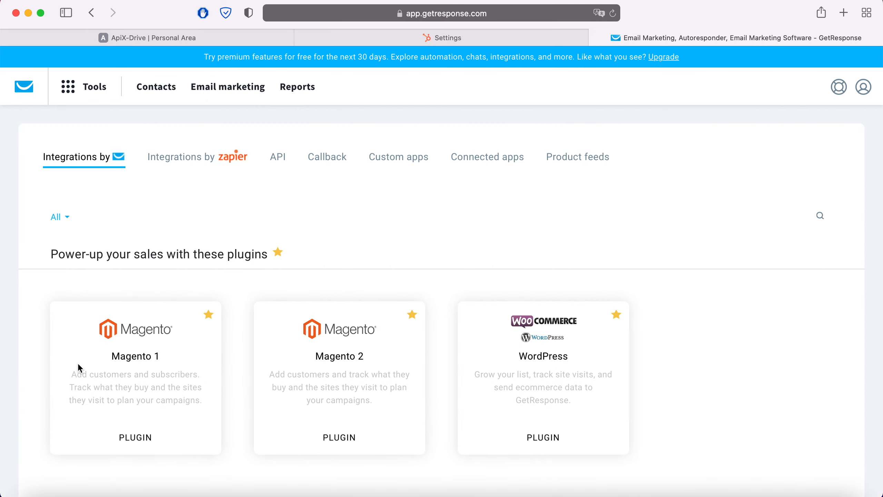
left_click(281, 159)
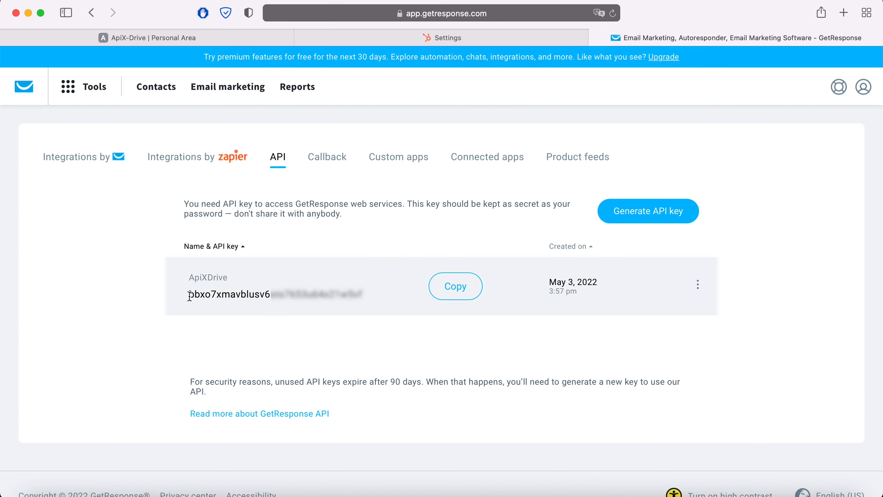
left_click_drag(189, 294, 381, 293)
right_click(343, 290)
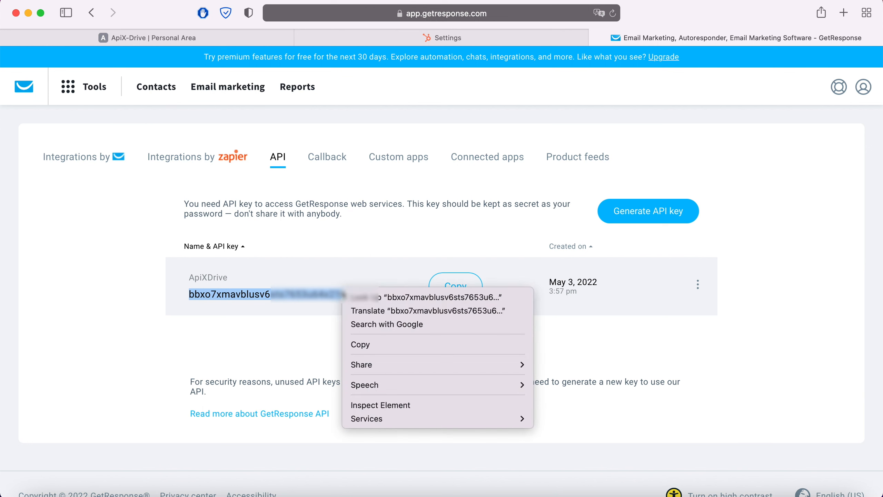
left_click(362, 344)
Step: Return to ApiX-Drive, paste the API key into the GetResponse integration setup and save the account
left_click(163, 38)
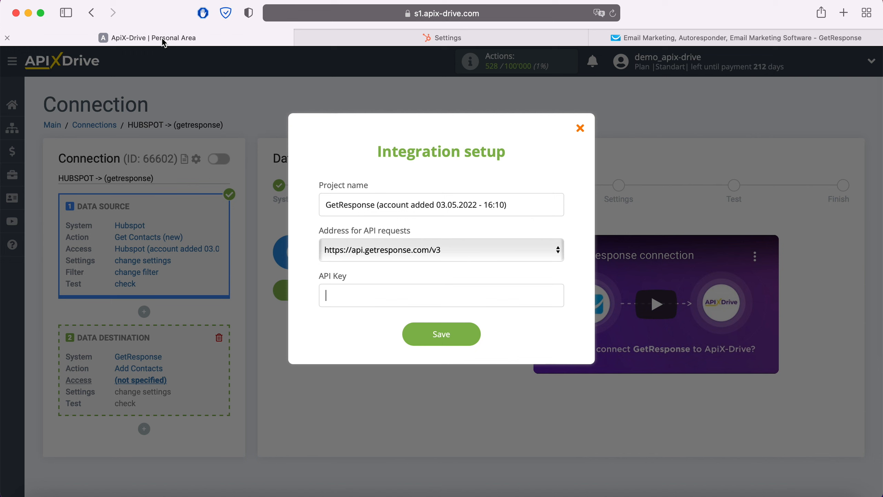
left_click(348, 291)
right_click(348, 290)
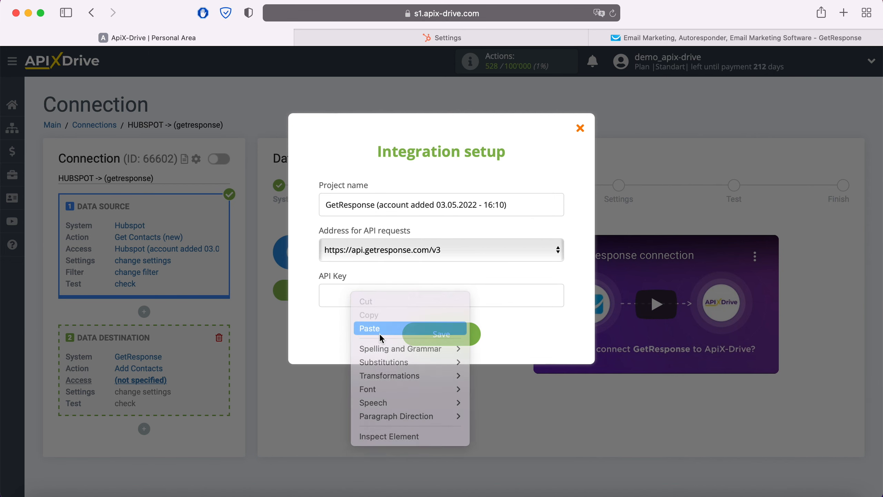
left_click(380, 331)
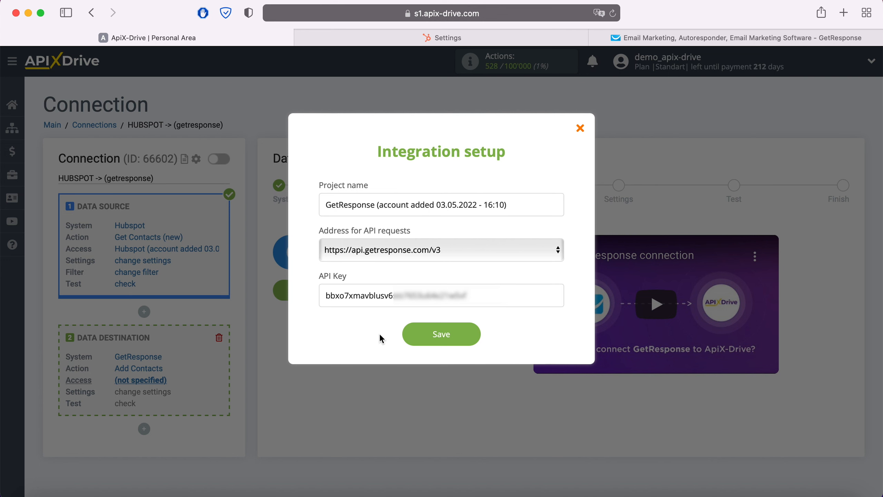
left_click(473, 336)
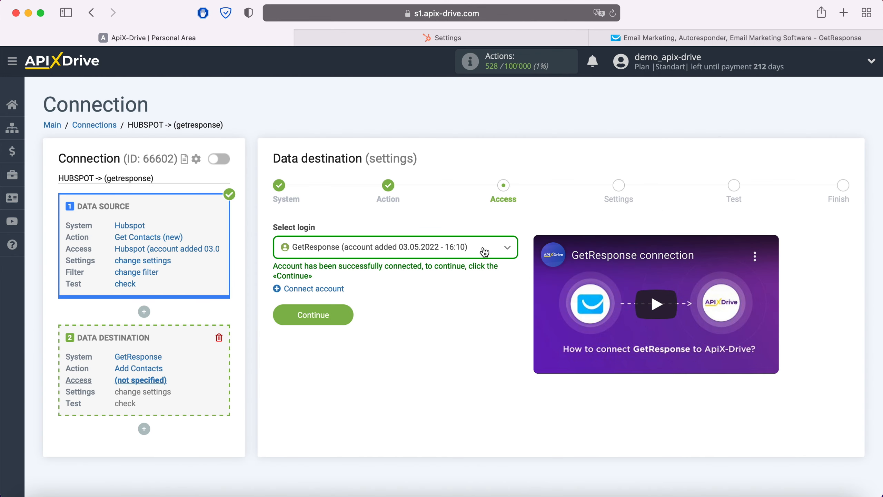
Step: Select the newly connected GetResponse account for access and set the destination campaign to ApiX-Drive
left_click(483, 249)
left_click(474, 322)
left_click(344, 307)
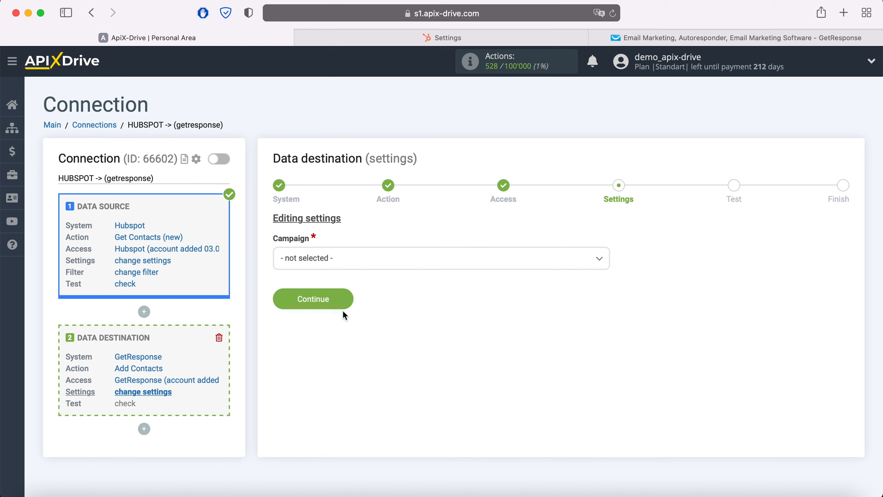
left_click(353, 256)
left_click(329, 321)
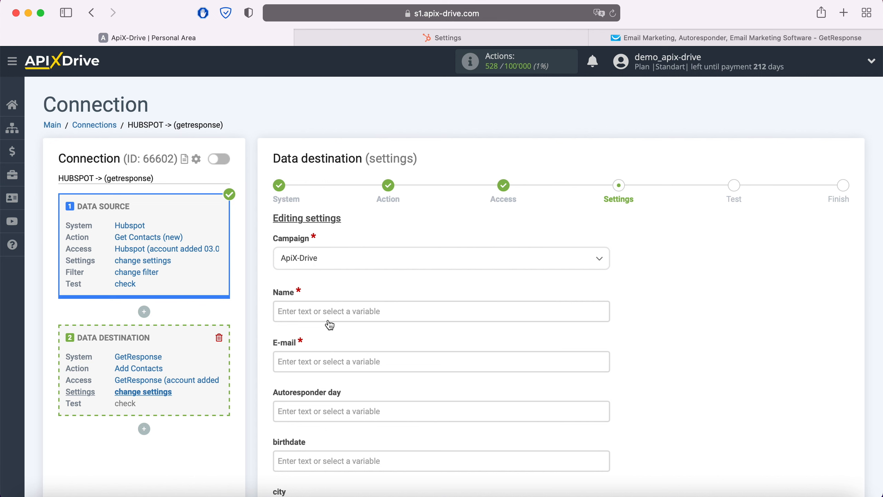
Step: Map the destination's Name field to the Hubspot First Name variable
left_click(329, 320)
scroll(323, 317, "down", 5)
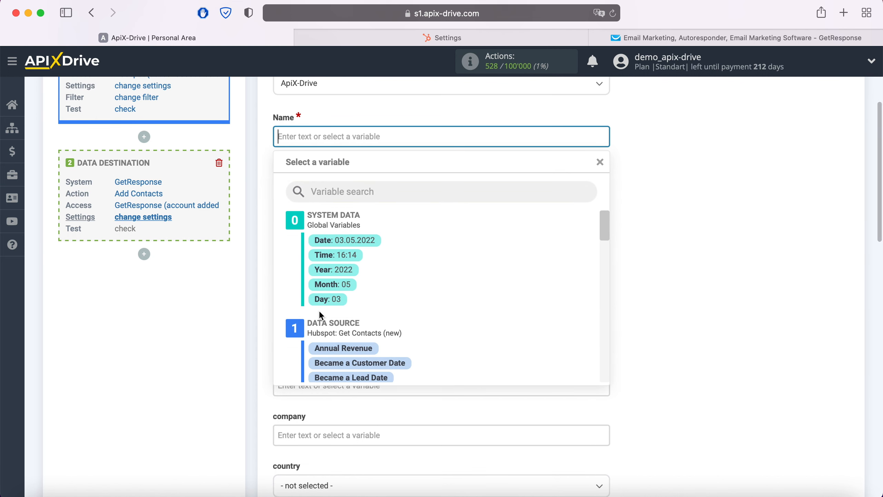
scroll(475, 309, "down", 5)
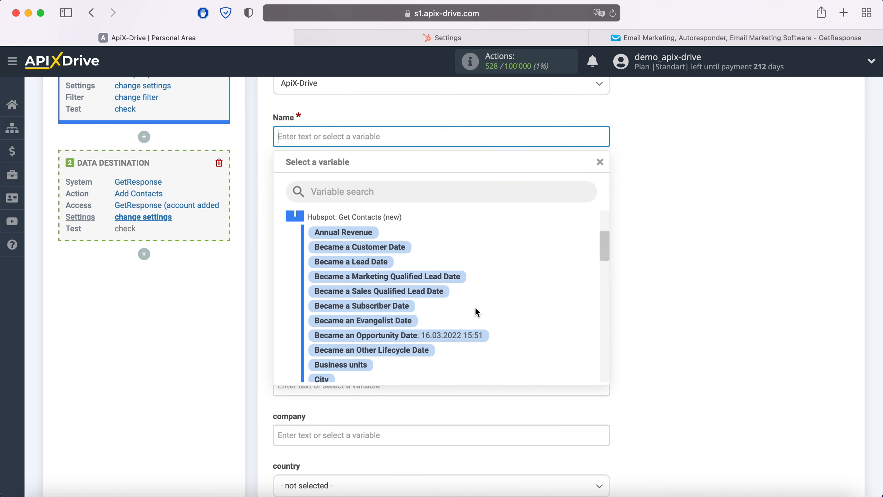
scroll(476, 309, "down", 5)
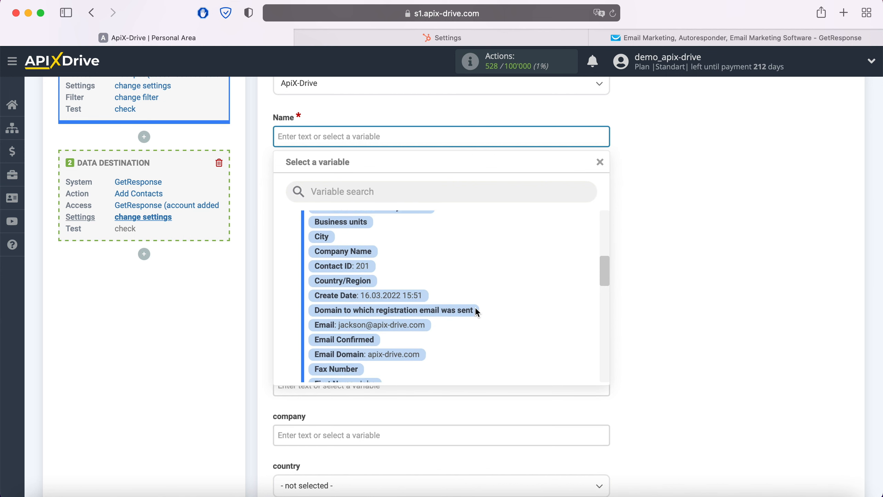
left_click(370, 335)
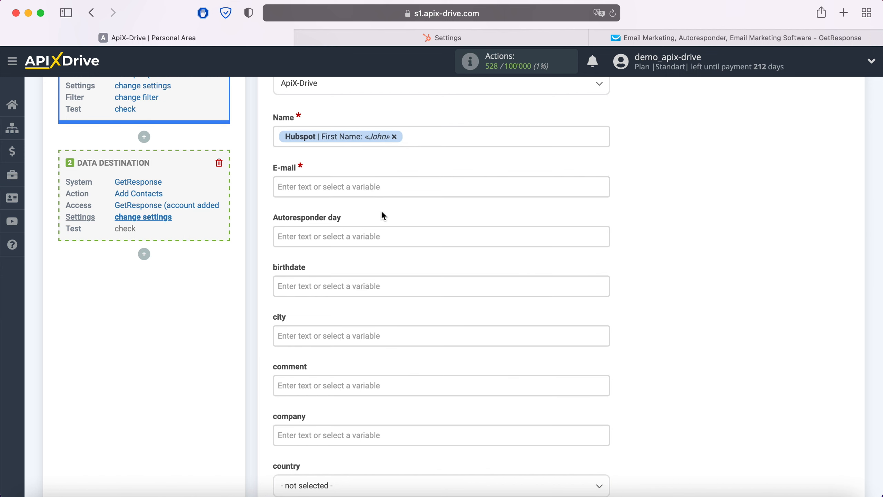
Step: Map the destination's E-mail field to the Hubspot Email variable
left_click(381, 189)
scroll(505, 271, "down", 5)
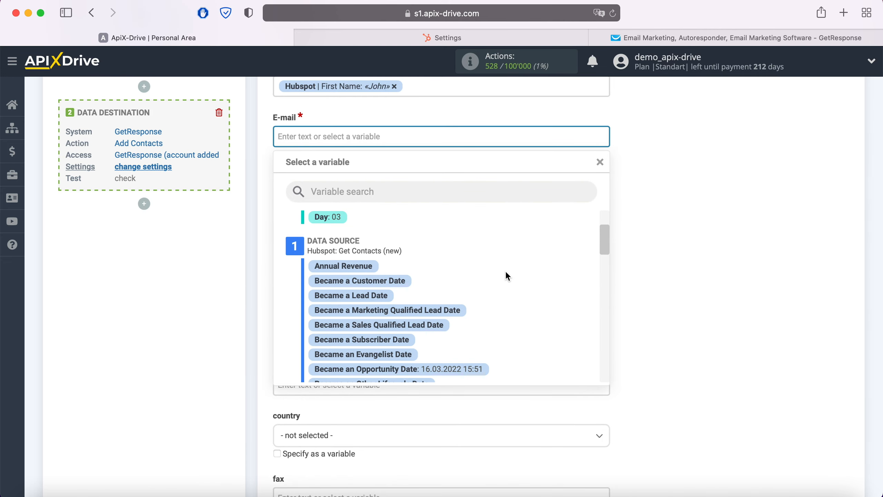
scroll(507, 274, "down", 4)
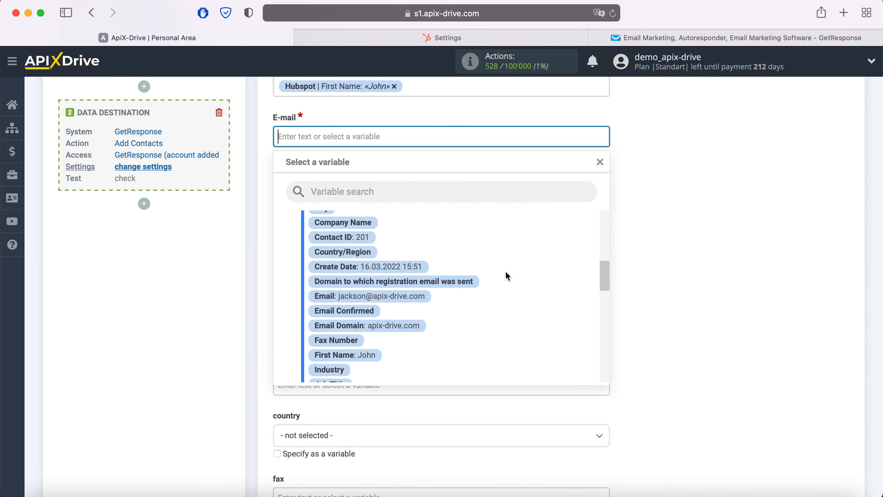
left_click(403, 288)
Step: Map the destination's mobile_phone field to the Hubspot Mobile Phone Number variable
scroll(445, 276, "down", 3)
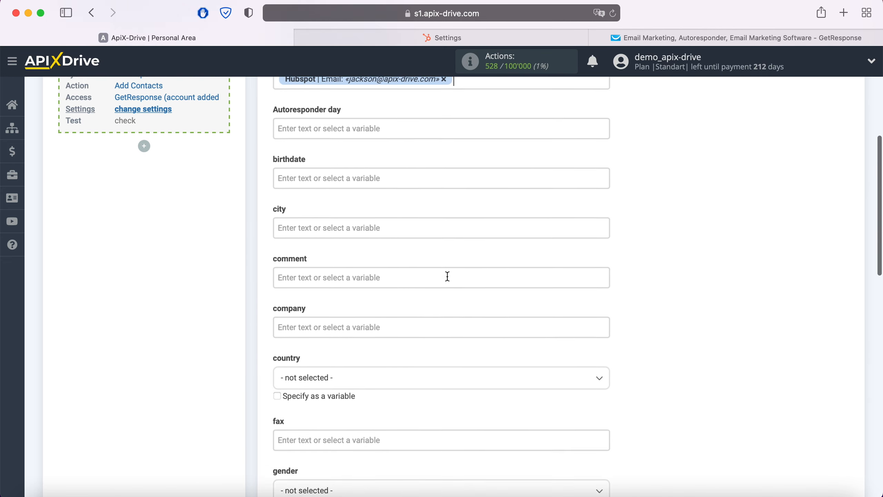
scroll(448, 277, "down", 5)
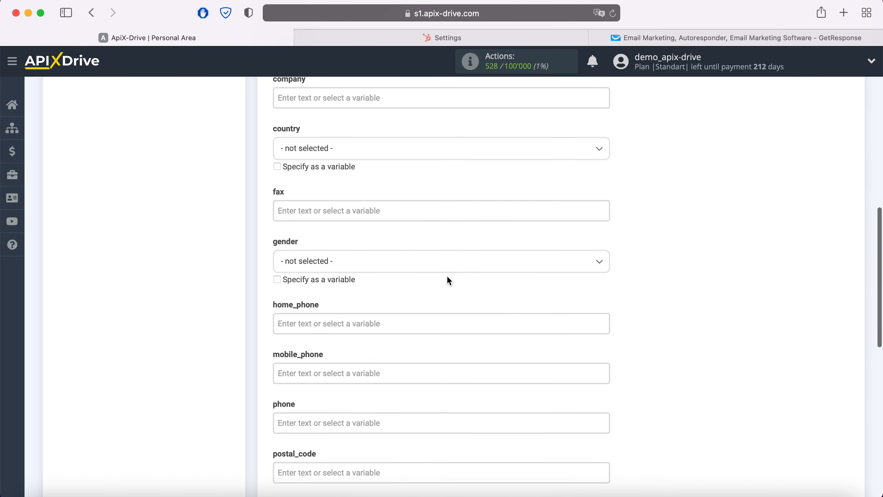
left_click(421, 259)
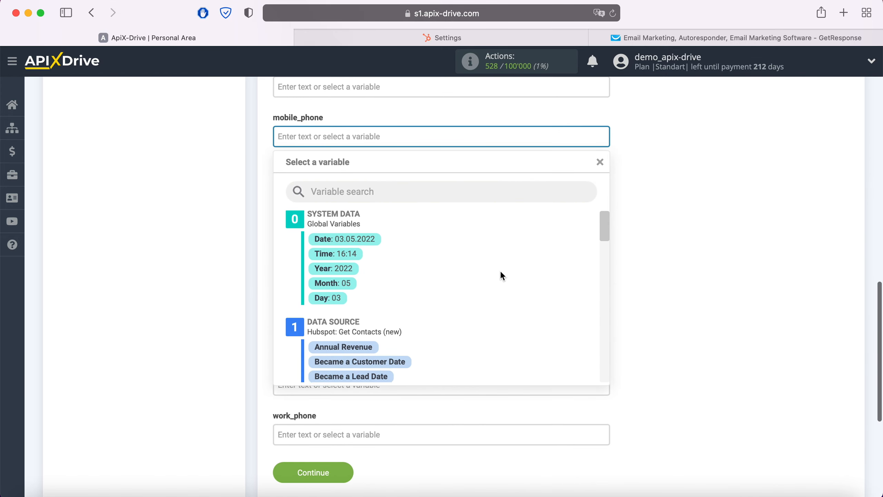
scroll(501, 276, "down", 2)
scroll(502, 276, "down", 8)
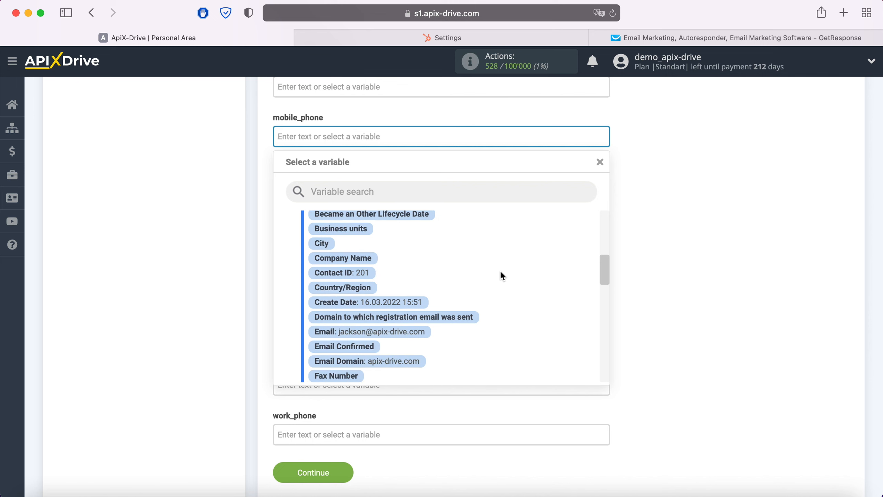
scroll(502, 276, "down", 6)
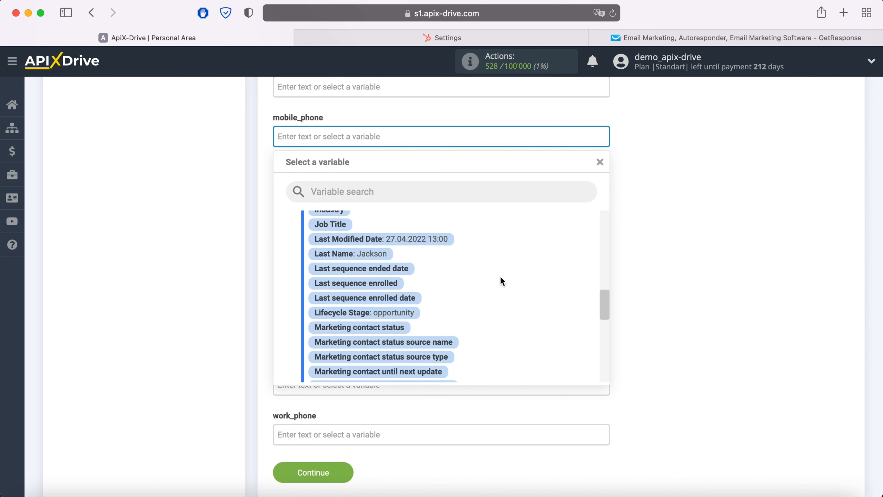
left_click(449, 342)
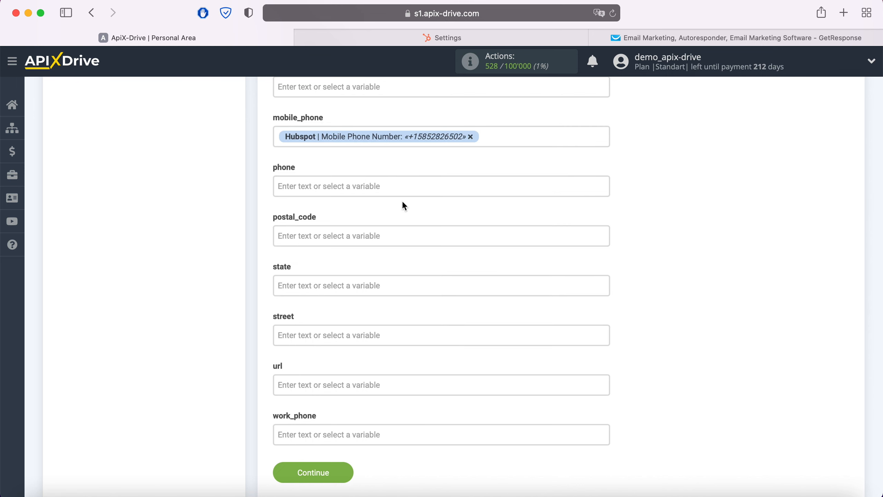
Step: Map the destination's phone field to the Hubspot Mobile Phone Number variable
left_click(401, 186)
scroll(462, 278, "down", 6)
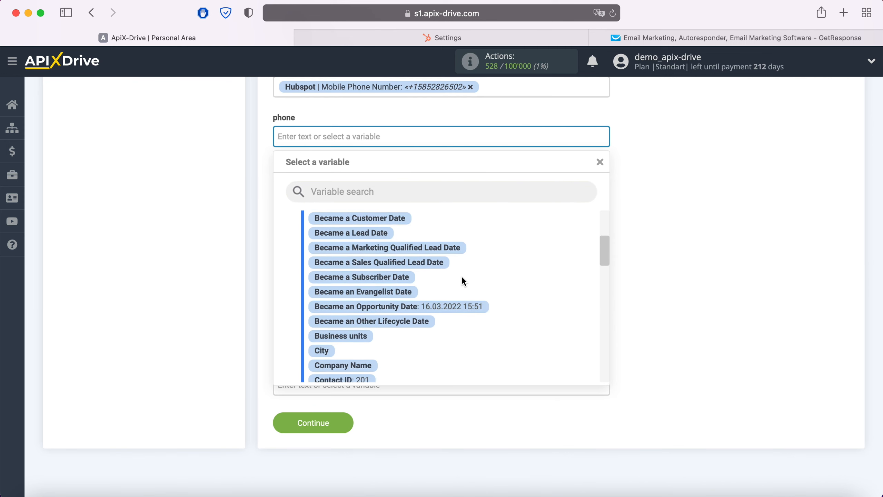
scroll(462, 279, "down", 6)
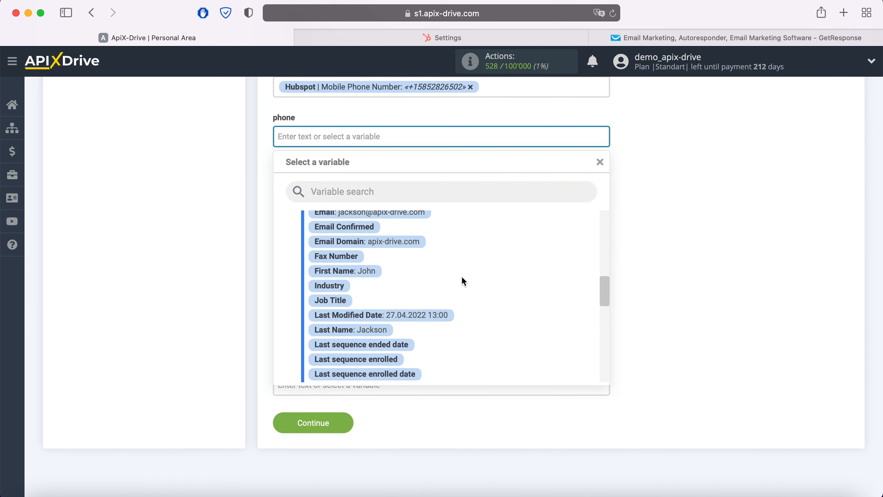
scroll(463, 278, "down", 4)
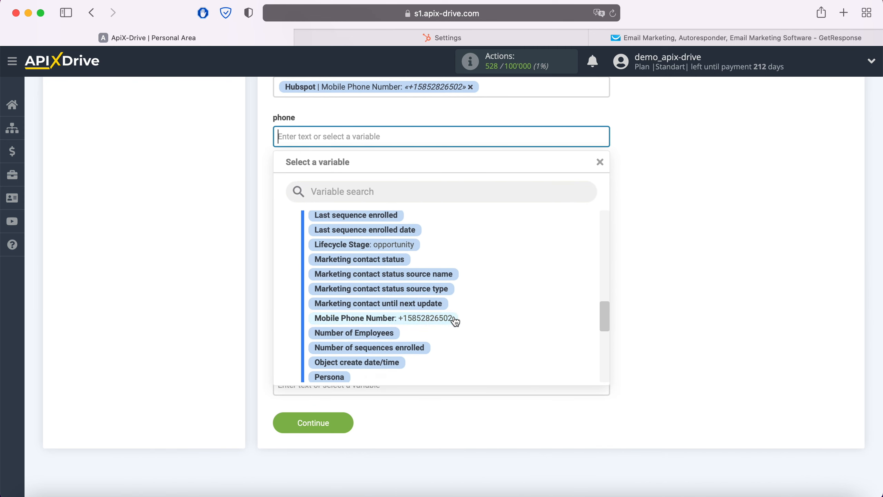
left_click(454, 318)
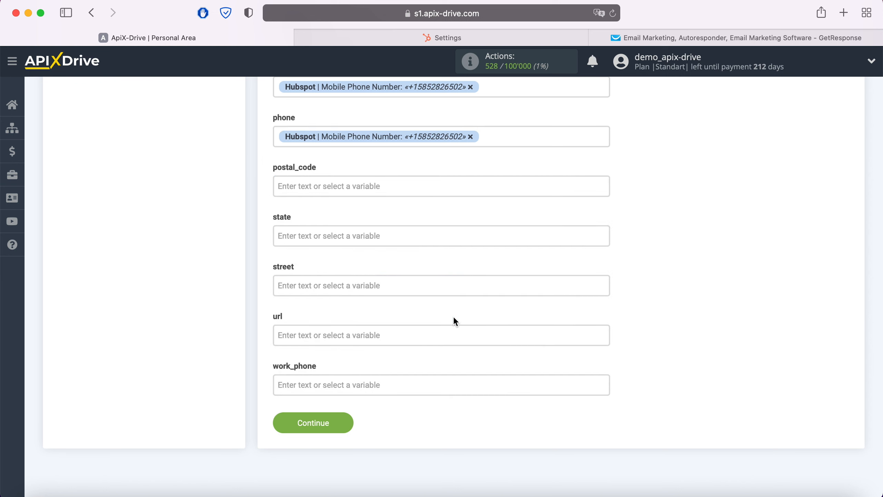
Step: Continue past the field settings and send the test data to GetResponse
left_click(347, 420)
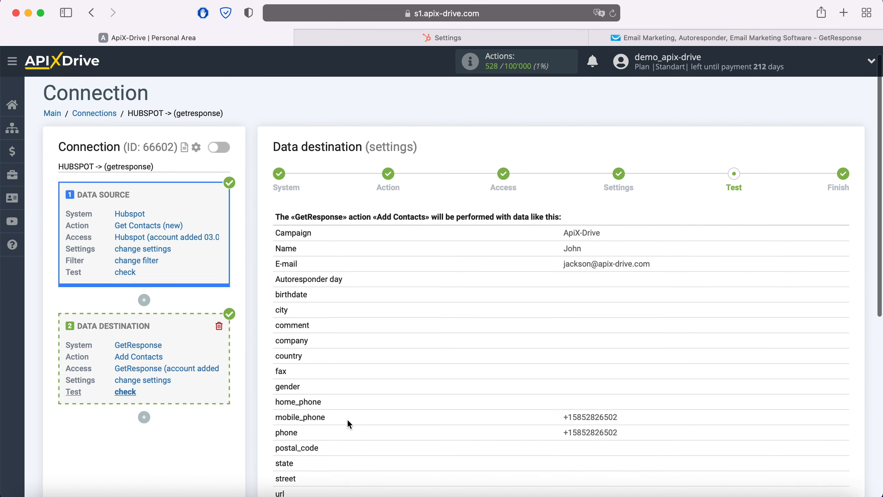
scroll(347, 420, "down", 3)
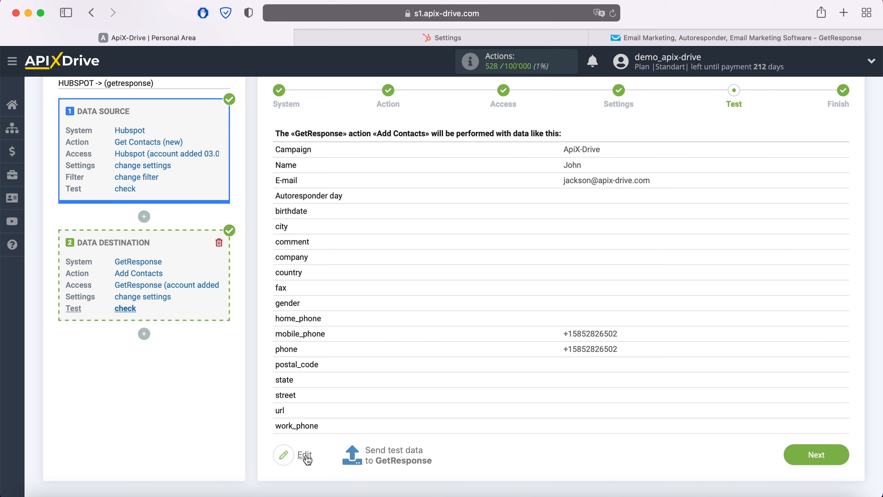
left_click(394, 456)
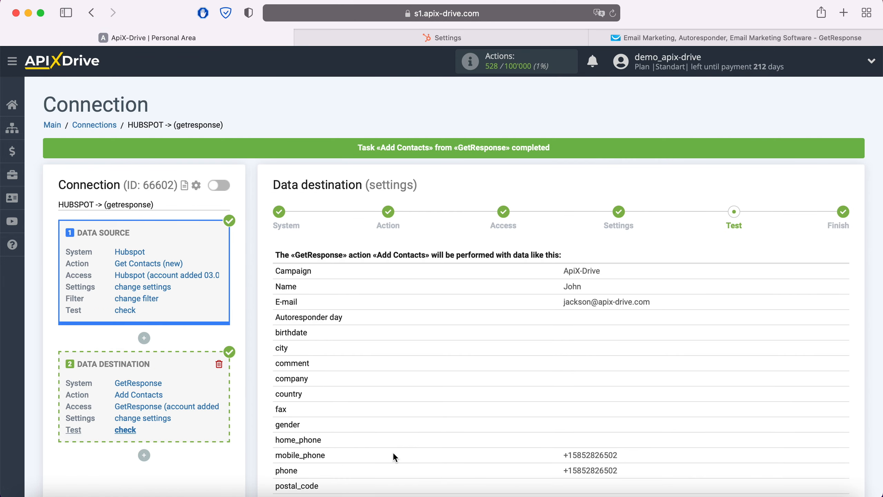
Step: Switch to GetResponse and check the details of the contact in the ApiX-Drive list
left_click(730, 37)
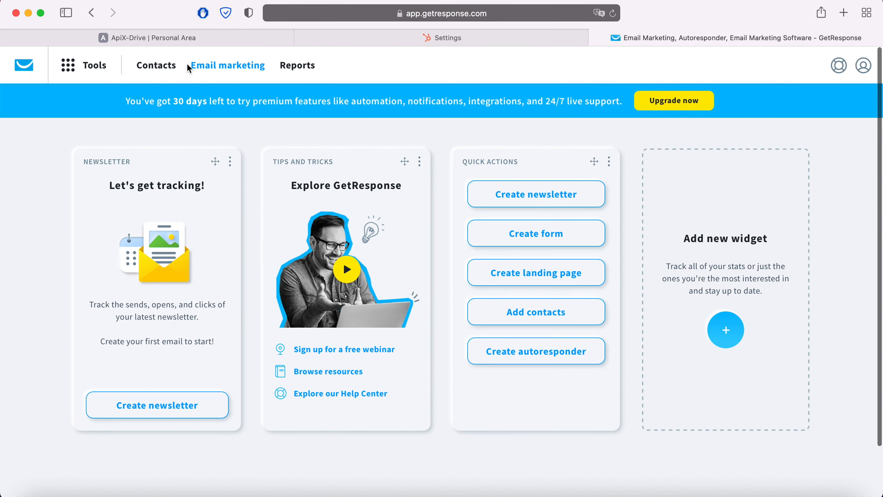
left_click(153, 66)
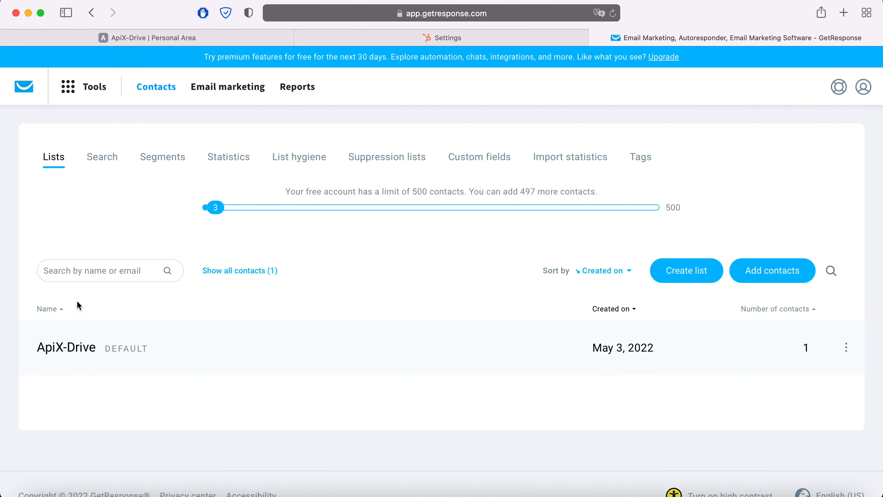
left_click(79, 344)
left_click(118, 368)
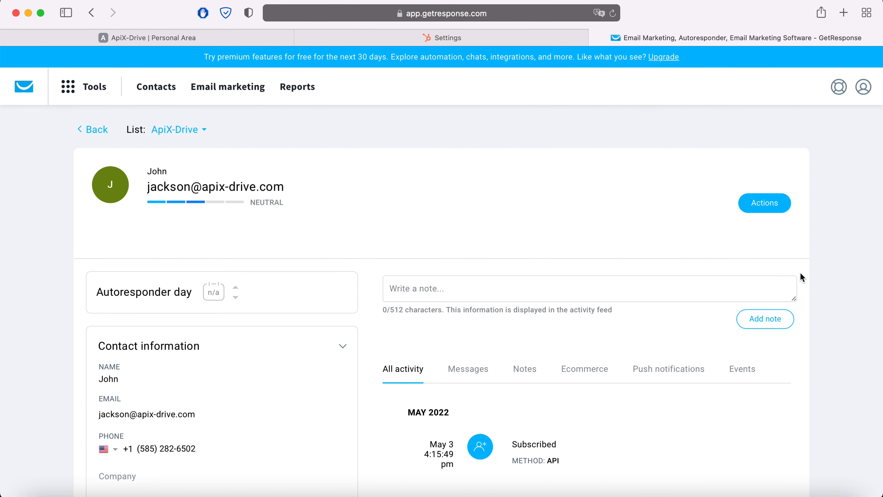
scroll(824, 264, "down", 3)
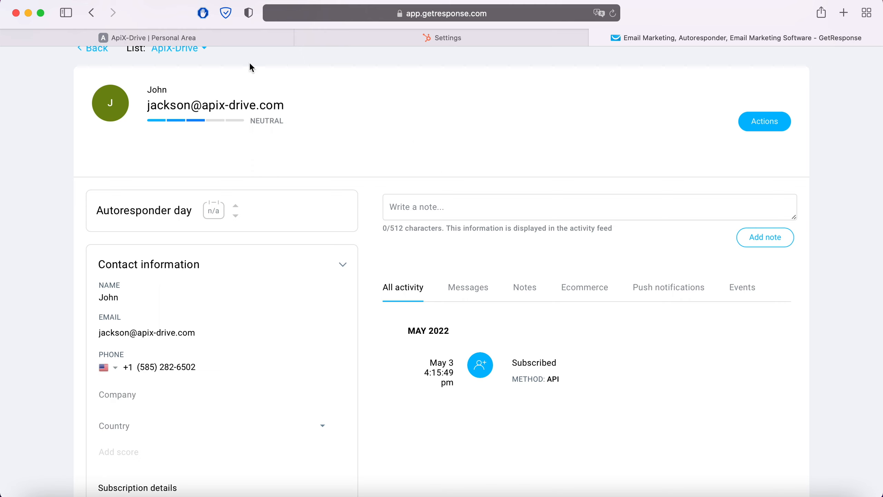
Step: Return to ApiX-Drive, finish the data destination setup and enable auto-update for the connection
left_click(224, 39)
scroll(777, 291, "down", 3)
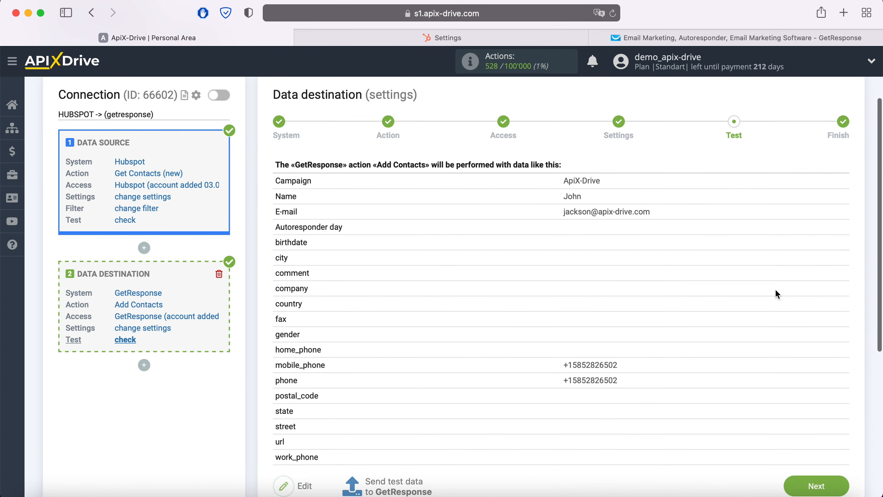
left_click(838, 484)
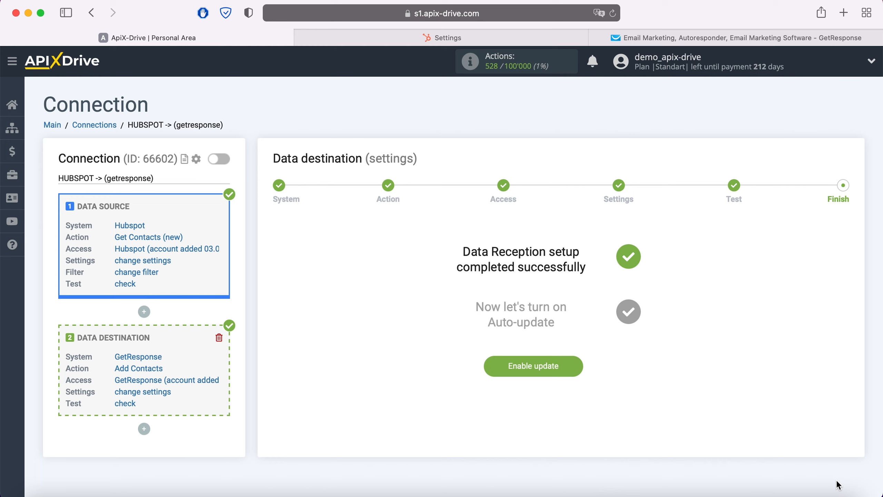
left_click(575, 365)
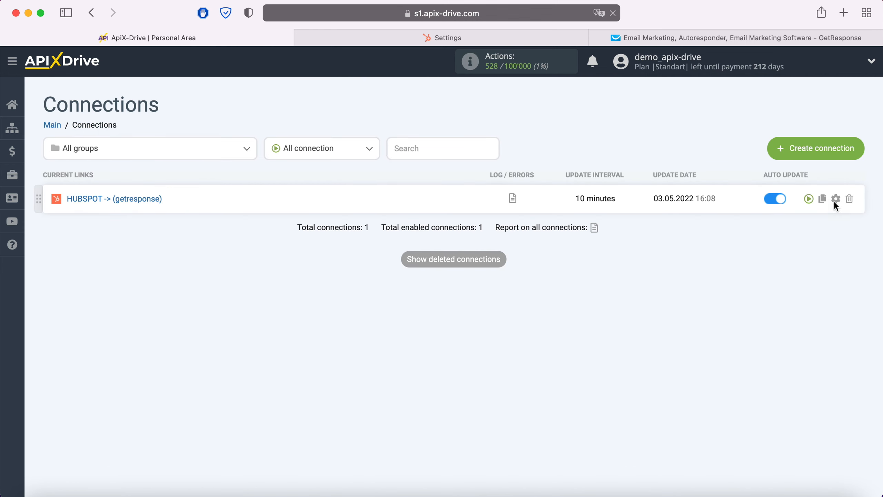
Step: Set the update interval of the HUBSPOT -> (getresponse) connection to 5 minutes and save it
left_click(836, 198)
left_click(477, 282)
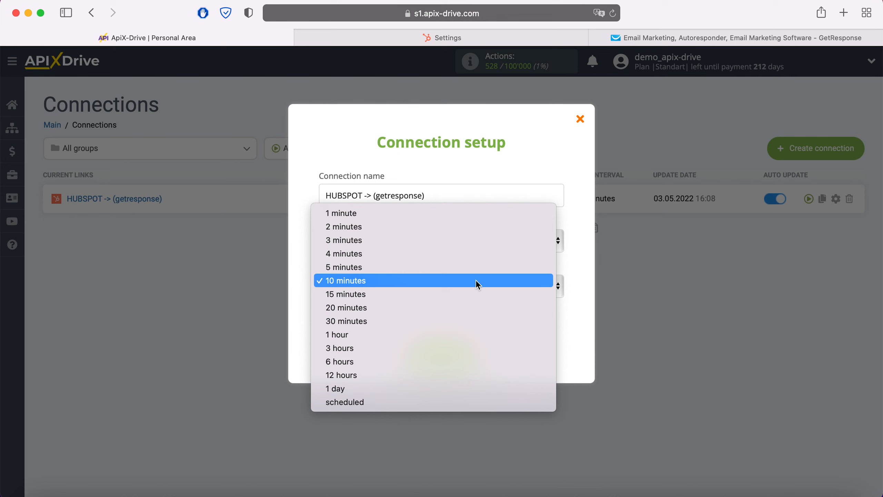
left_click(450, 267)
left_click(475, 352)
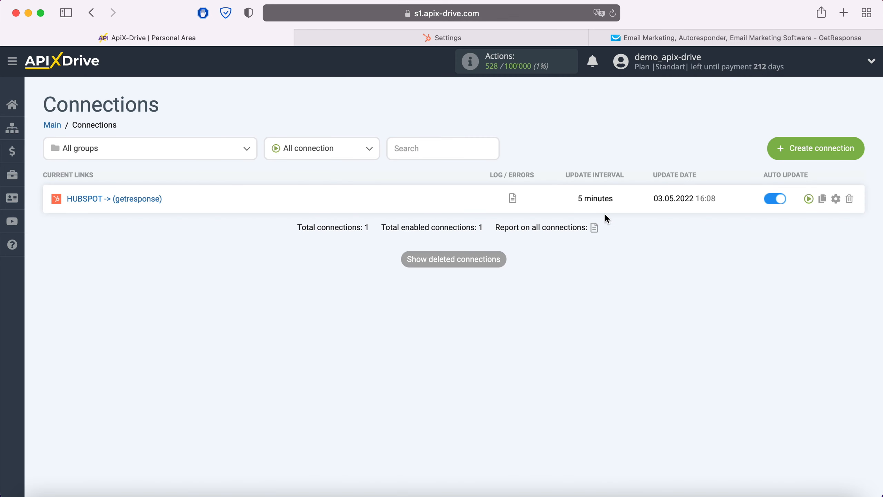